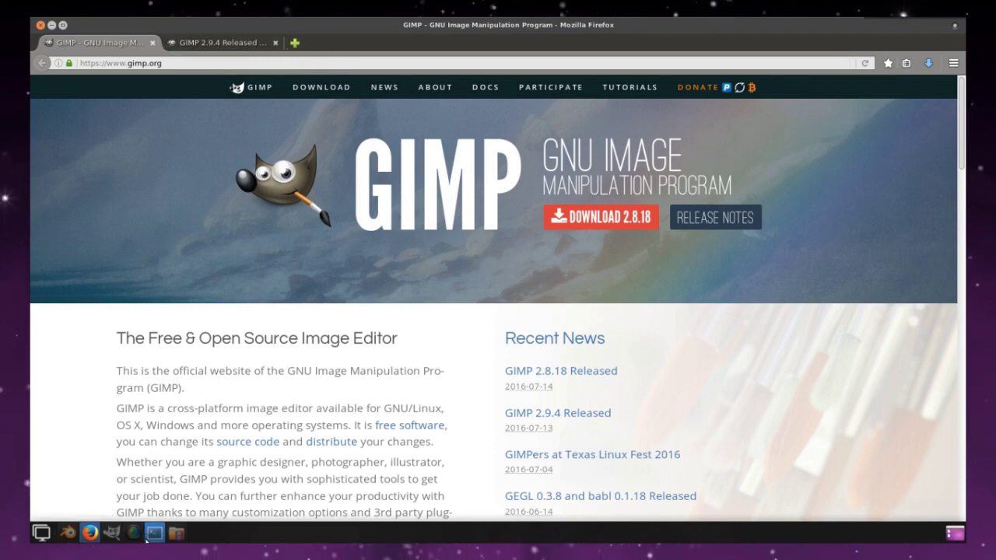
Step: Switch from Firefox's gimp.org homepage to the running GIMP 2.9.4 development window
{"action": "left_click", "coordinate": [112, 532]}
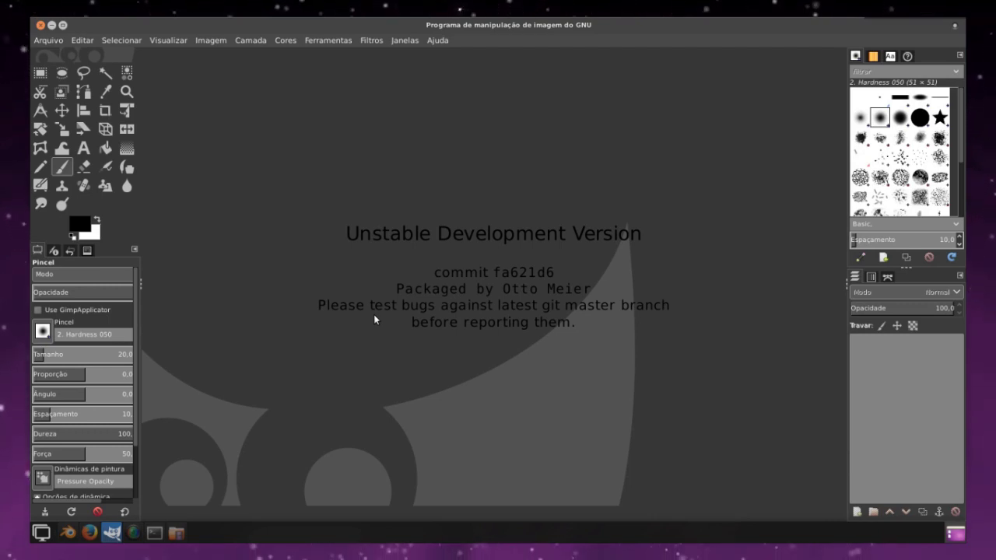
Step: Return to the 'GIMP 2.9.4 Released' news article in Firefox with Alt+Tab
{"action": "key", "text": "alt+Tab"}
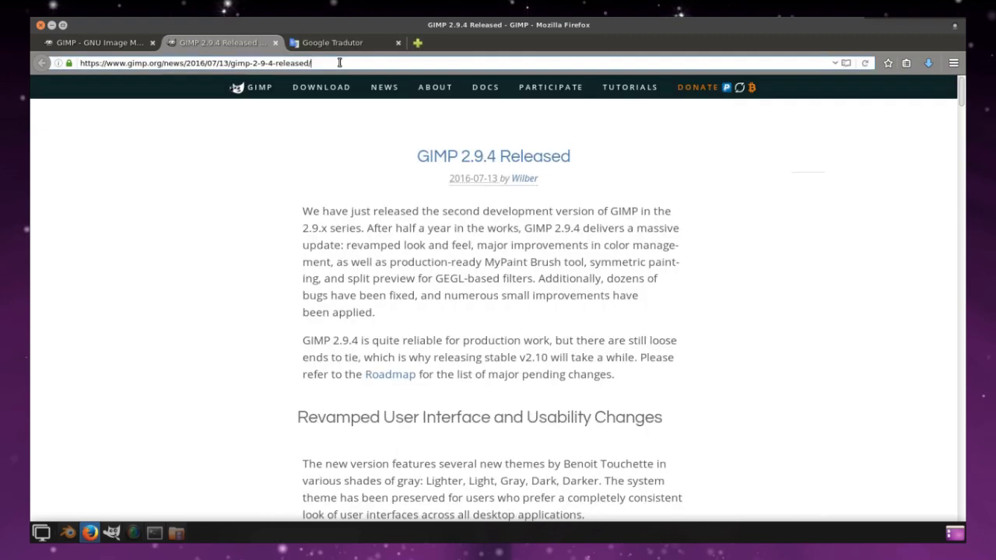
Step: Read the news page's Portuguese translation in Google Tradutor, then bring up Ubuntu Software
{"action": "left_click_drag", "start_coordinate": [339, 62], "coordinate": [75, 63]}
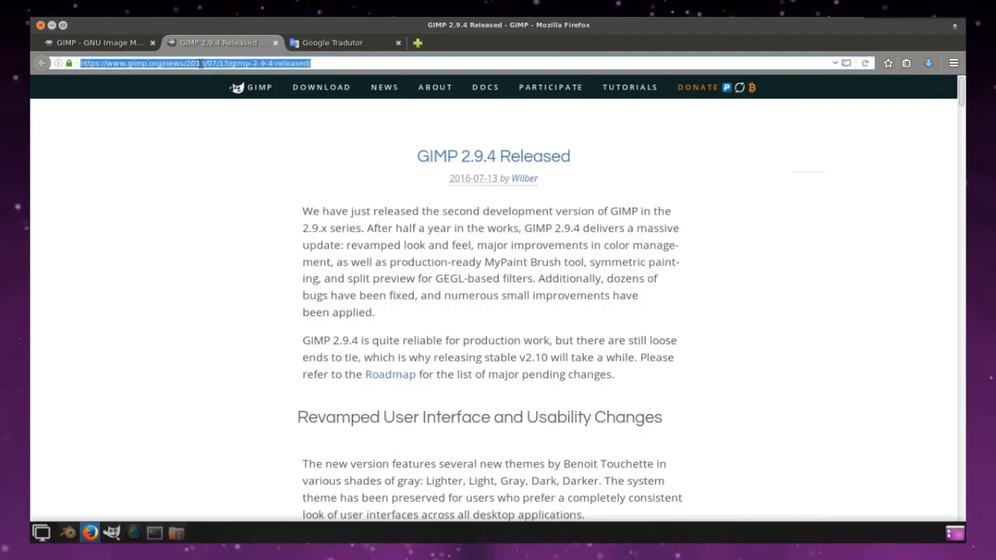
{"action": "left_click", "coordinate": [368, 44]}
{"action": "left_click", "coordinate": [381, 62]}
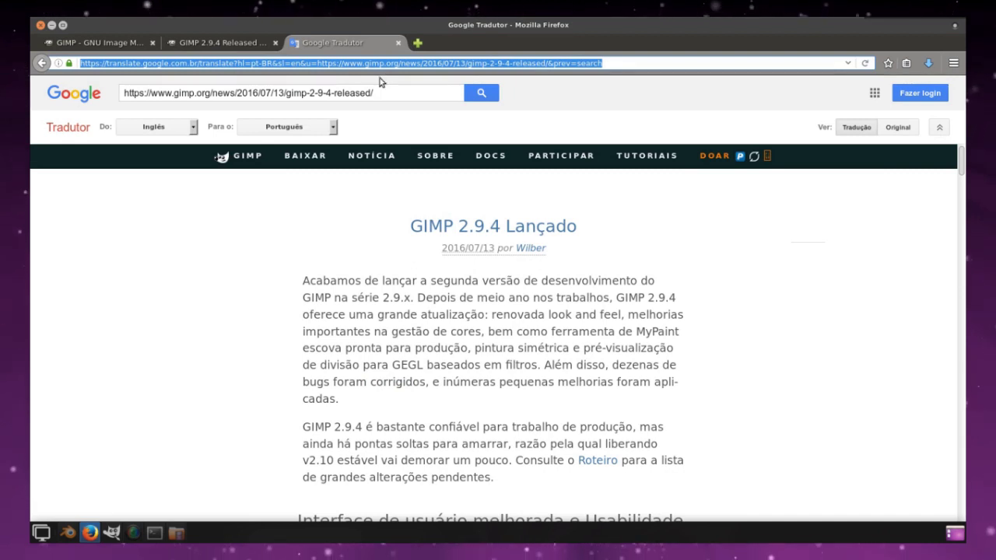
{"action": "left_click", "coordinate": [133, 533]}
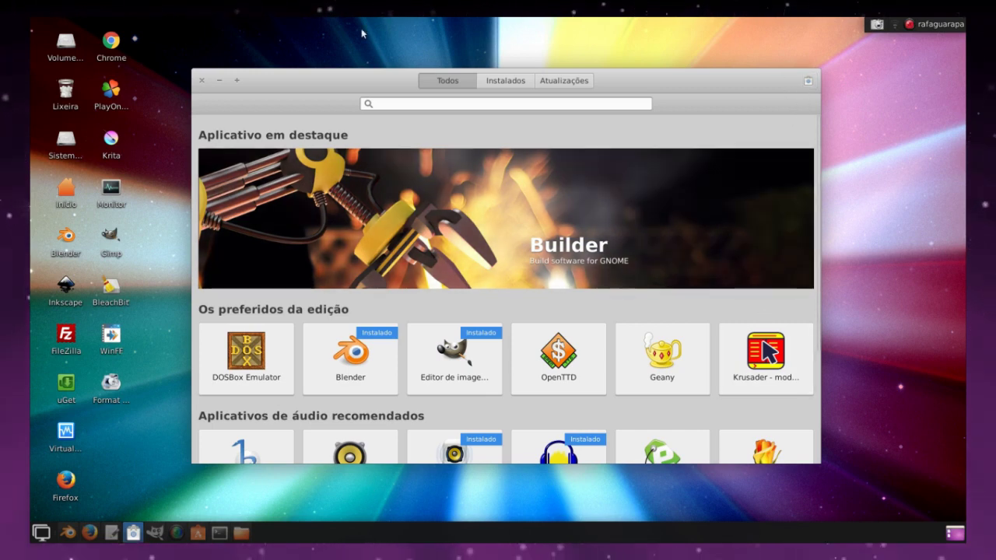
Step: Reach the Canais de software sources window via Software e atualizações and the Editar menu
{"action": "left_click", "coordinate": [808, 81]}
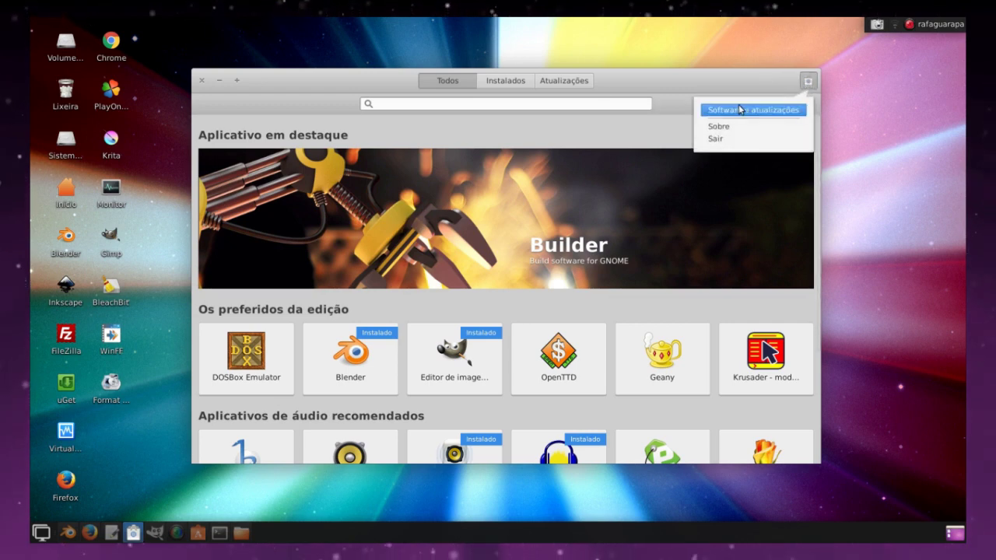
{"action": "left_click", "coordinate": [708, 75]}
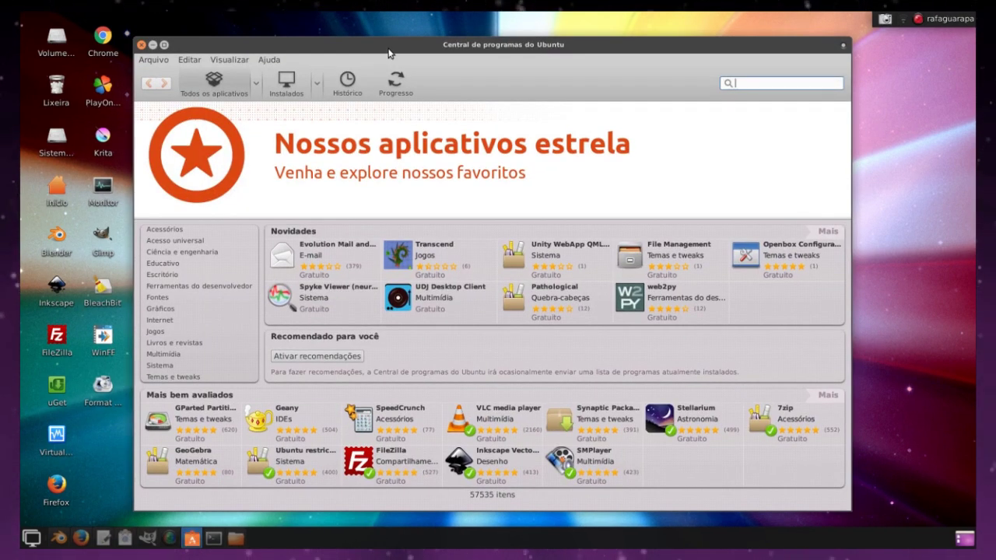
{"action": "left_click", "coordinate": [194, 61]}
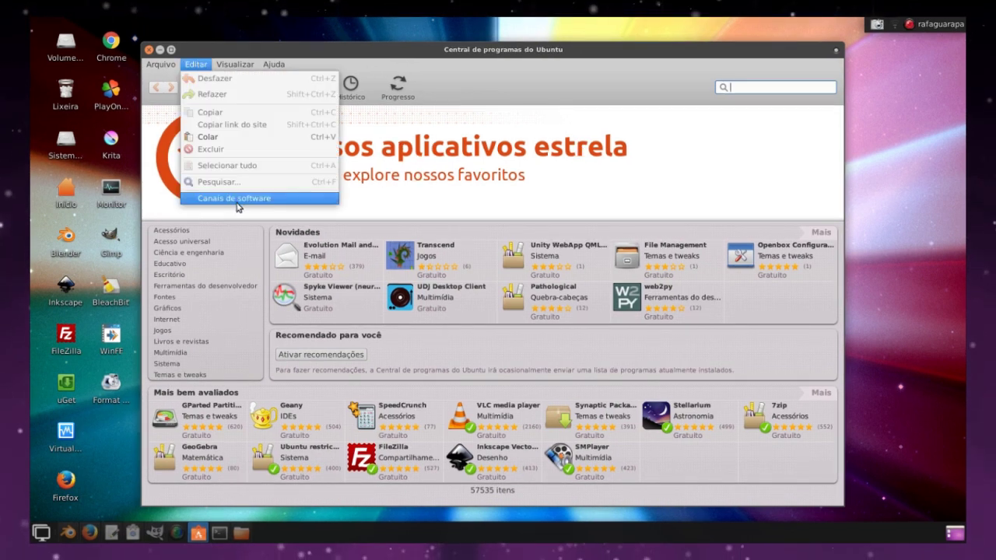
{"action": "left_click", "coordinate": [237, 196]}
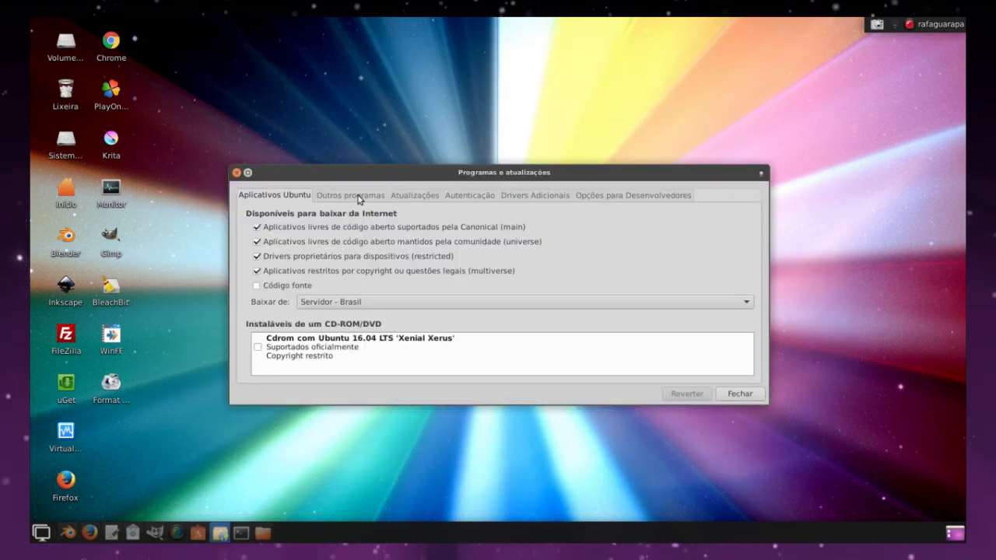
Step: In Other Software, start adding a source and copy the ppa:otto-kesselgulsch/gimp-edge address from a saved note
{"action": "left_click", "coordinate": [355, 196]}
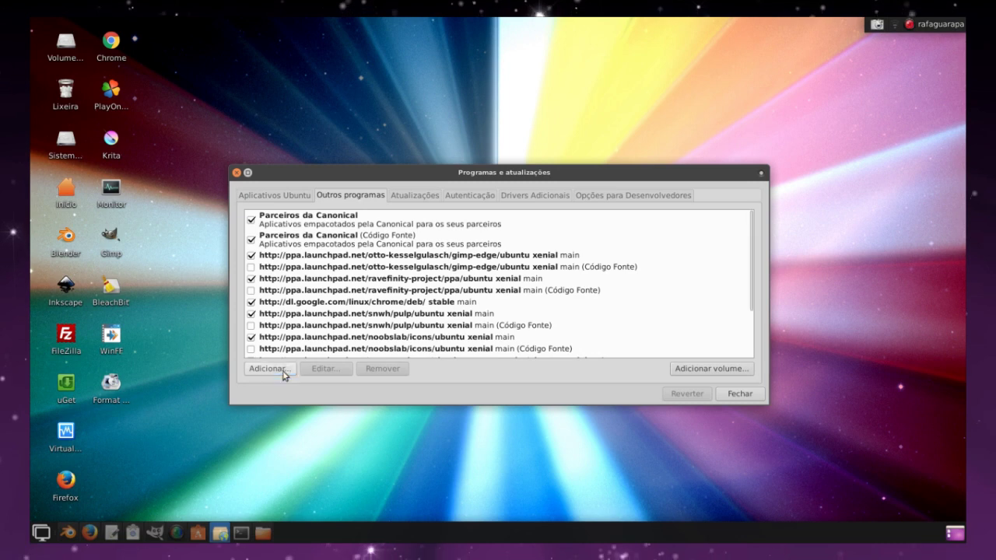
{"action": "left_click", "coordinate": [271, 368]}
{"action": "left_click", "coordinate": [111, 533]}
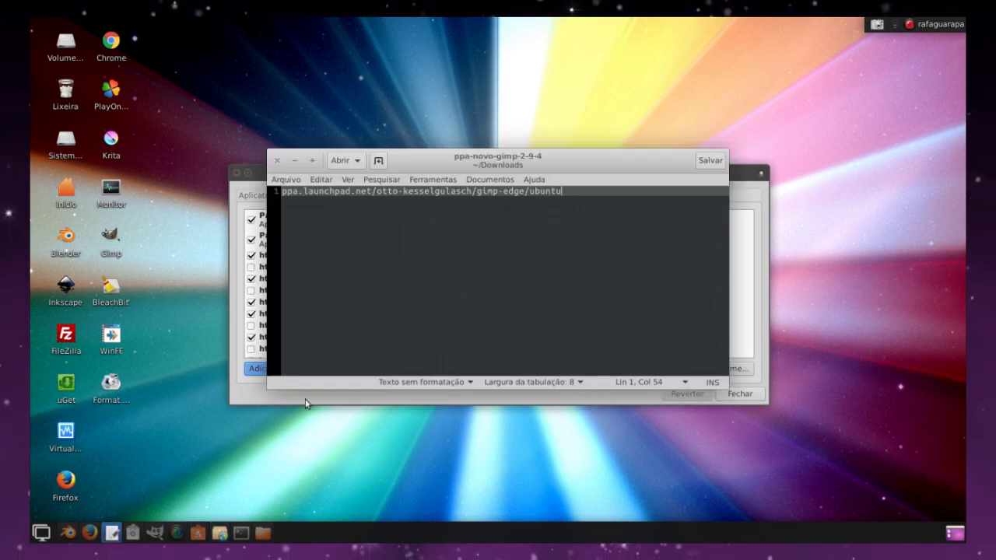
{"action": "triple_click", "coordinate": [278, 207]}
{"action": "right_click", "coordinate": [312, 188]}
{"action": "left_click", "coordinate": [337, 241]}
{"action": "left_click", "coordinate": [294, 160]}
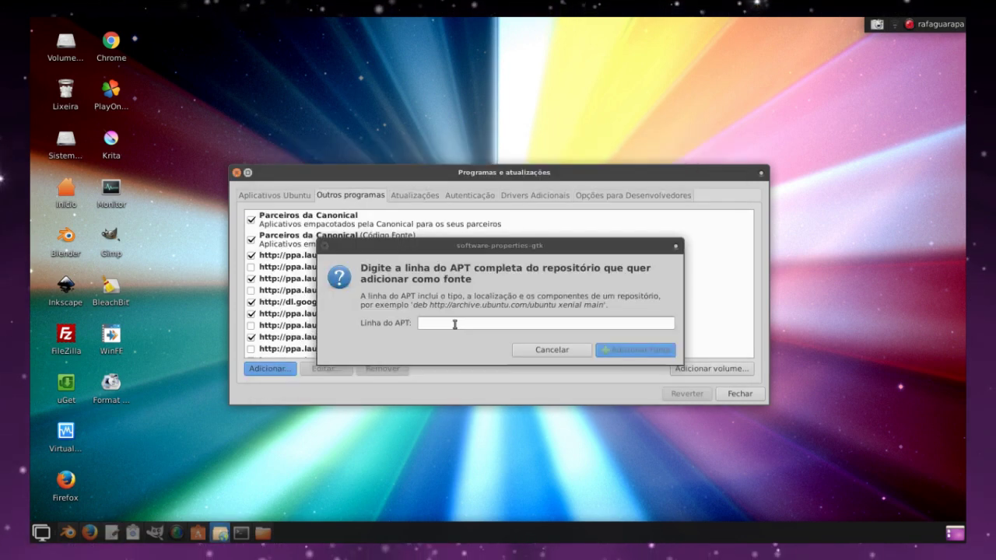
Step: Paste the gimp-edge PPA address as the APT line and add it as a software source
{"action": "right_click", "coordinate": [455, 323]}
{"action": "left_click", "coordinate": [475, 350]}
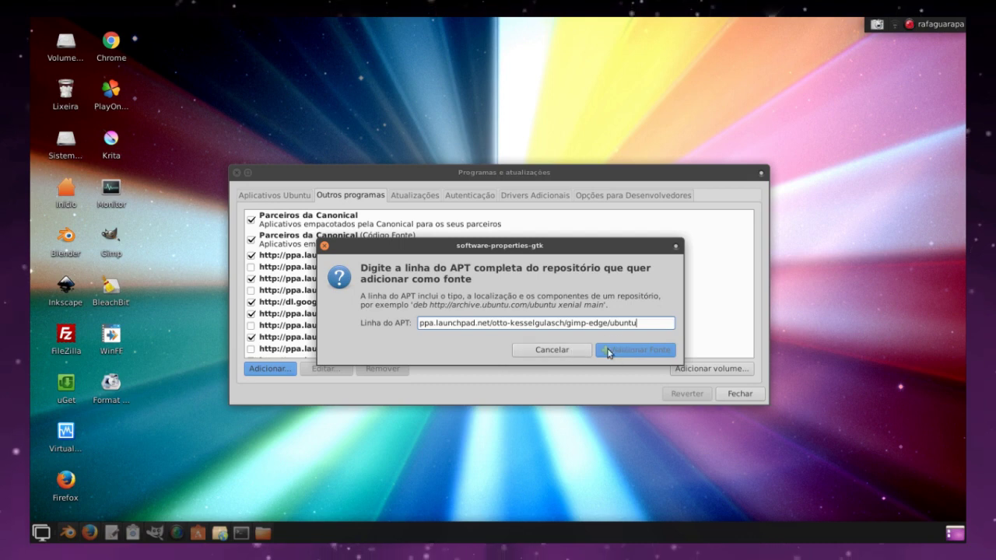
{"action": "left_click", "coordinate": [609, 353]}
{"action": "left_click", "coordinate": [276, 369]}
{"action": "key", "text": "ctrl+v"}
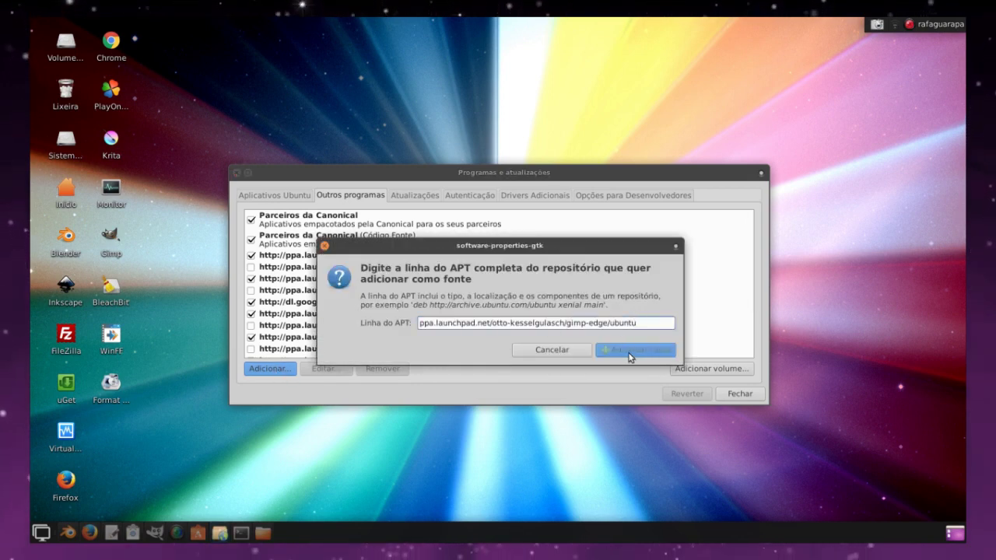
{"action": "left_click", "coordinate": [630, 351]}
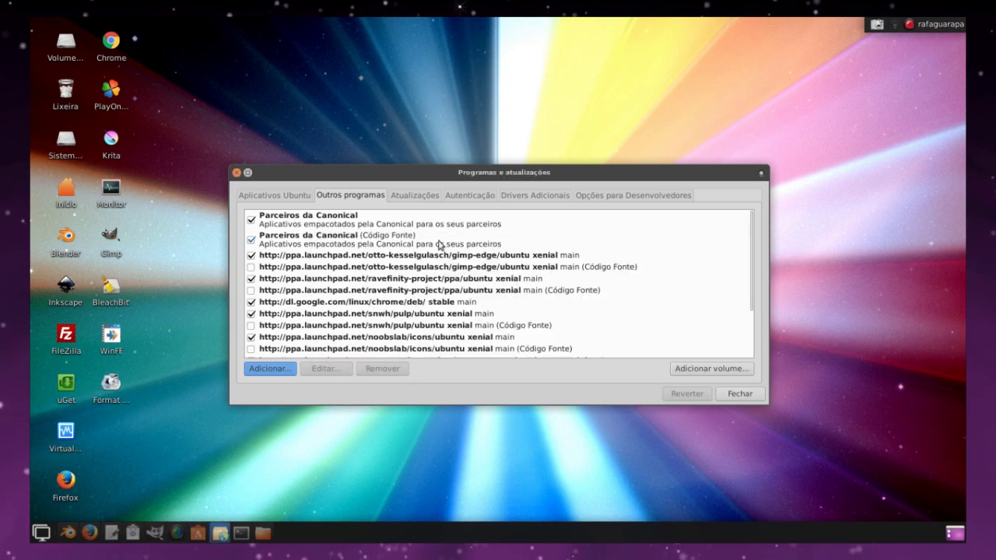
{"action": "left_click", "coordinate": [286, 369]}
{"action": "left_click", "coordinate": [535, 351]}
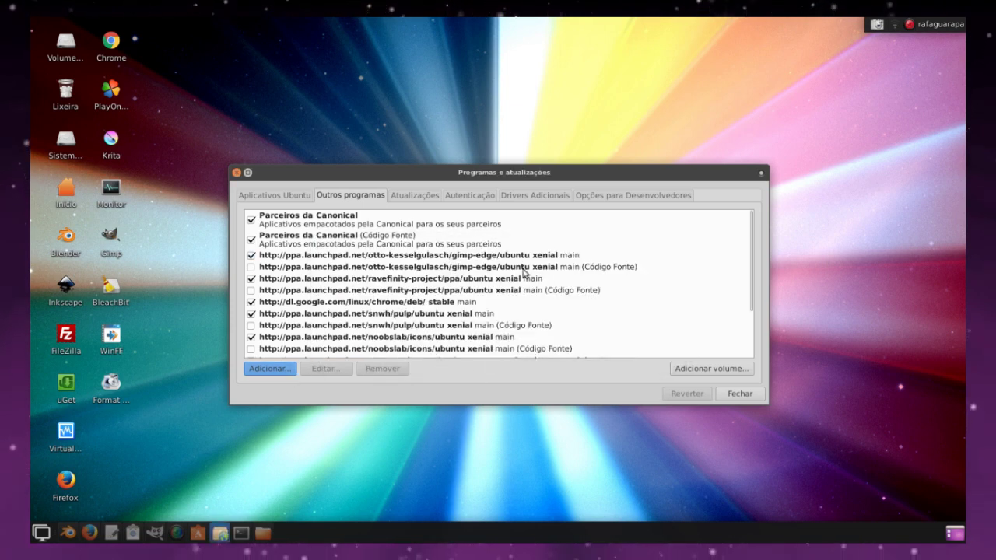
Step: Keep the gimp-edge xenial entries selected and enabled, then close Software & Updates
{"action": "left_click", "coordinate": [493, 257]}
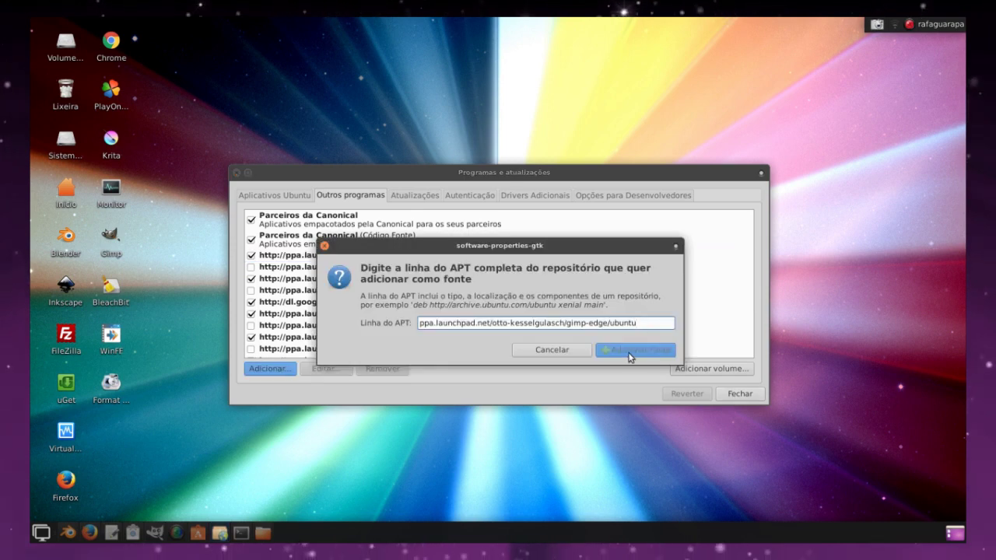
{"action": "left_click", "coordinate": [631, 352]}
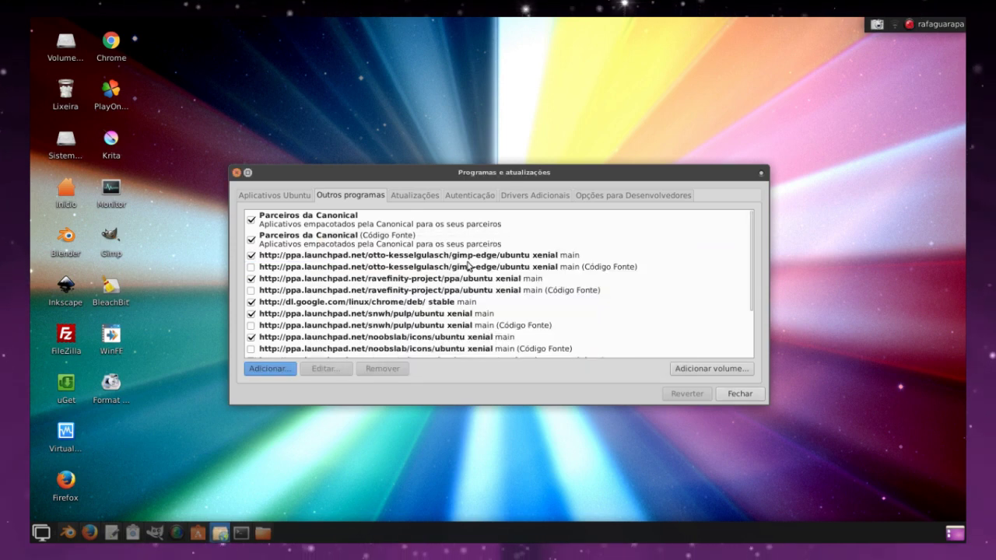
{"action": "left_click", "coordinate": [269, 368]}
{"action": "key", "text": "Escape"}
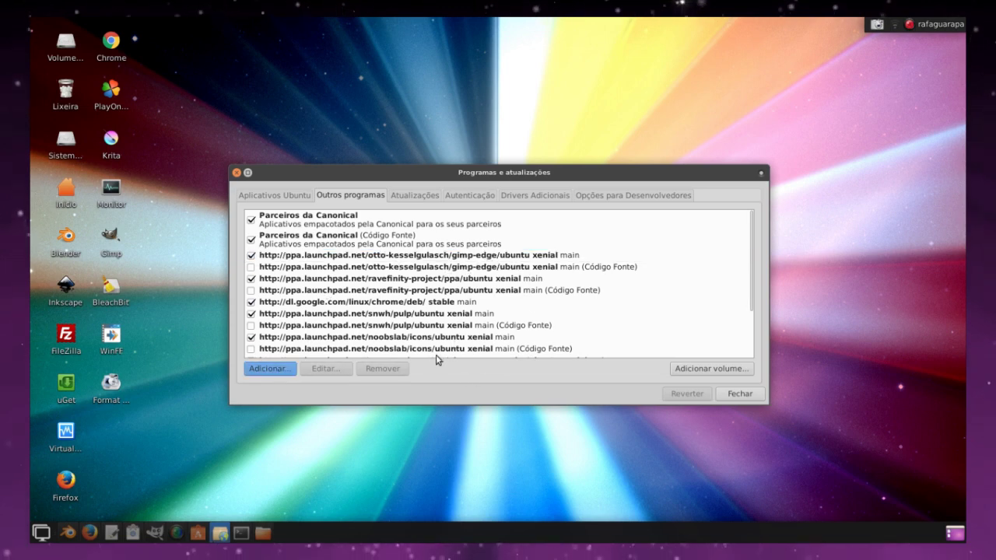
{"action": "left_click", "coordinate": [515, 257]}
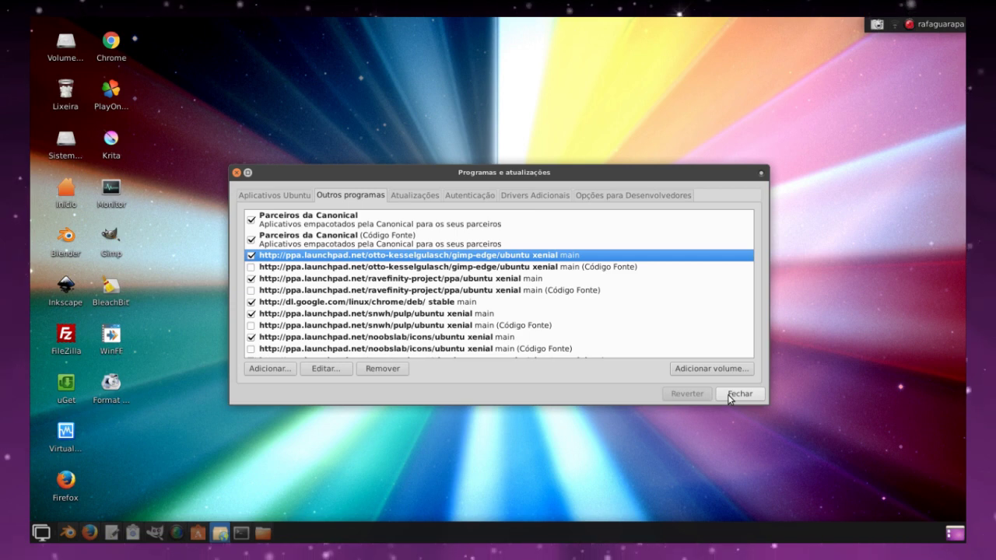
{"action": "left_click", "coordinate": [729, 397]}
Step: Check the GIMP details page shows Versão 2.9.5, then minimize the store to reach GIMP
{"action": "left_click", "coordinate": [406, 148]}
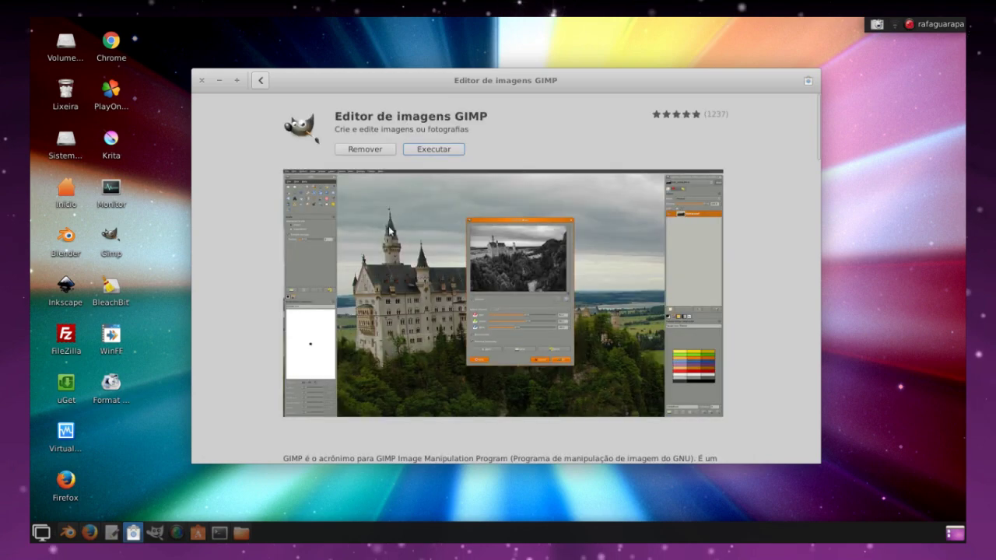
{"action": "scroll", "coordinate": [386, 268], "scroll_direction": "down", "scroll_amount": 5}
{"action": "left_click_drag", "start_coordinate": [347, 284], "coordinate": [366, 285]}
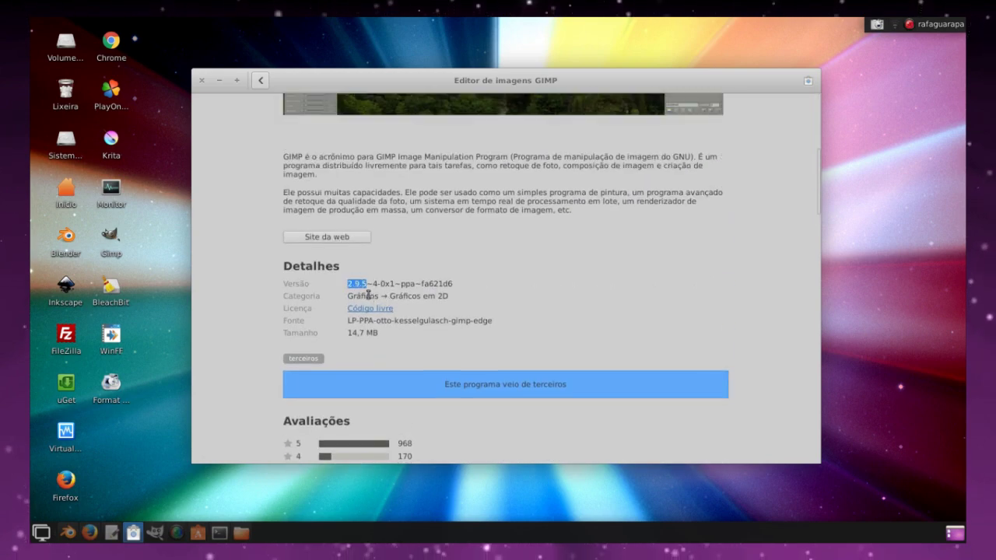
{"action": "left_click", "coordinate": [221, 81]}
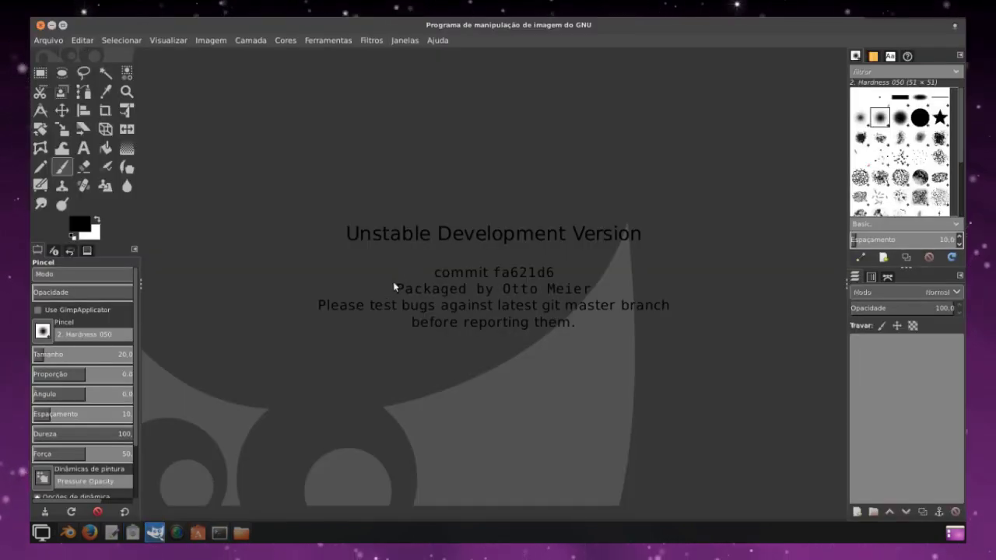
Step: Show the interface theme list in GIMP's Preferences under Interface > Tema
{"action": "left_click", "coordinate": [84, 42]}
{"action": "left_click", "coordinate": [142, 345]}
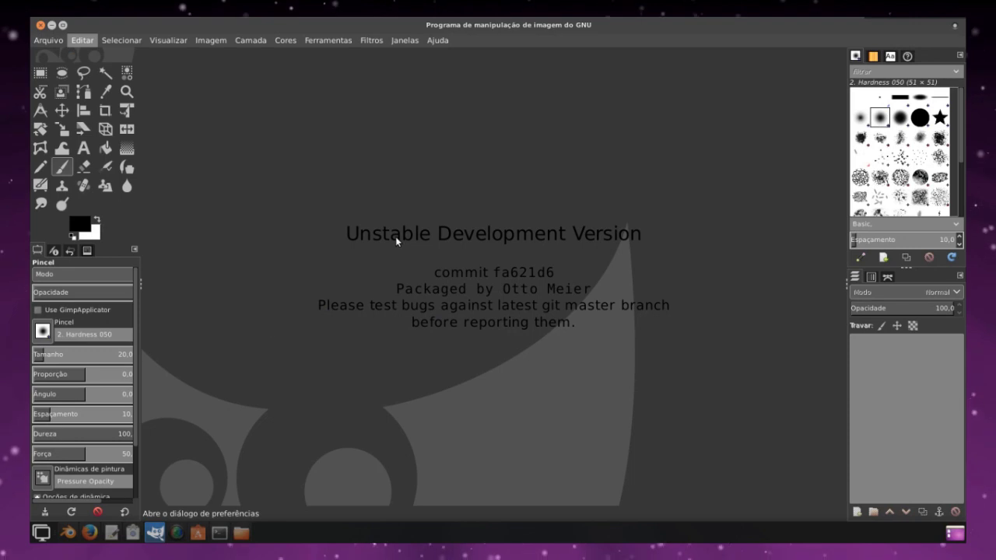
{"action": "left_click", "coordinate": [261, 168]}
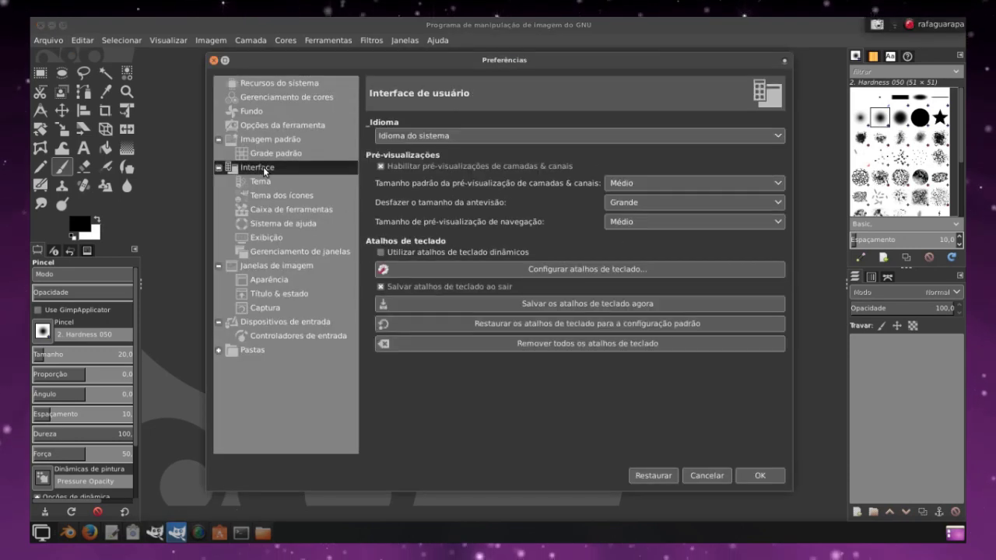
{"action": "left_click", "coordinate": [265, 180]}
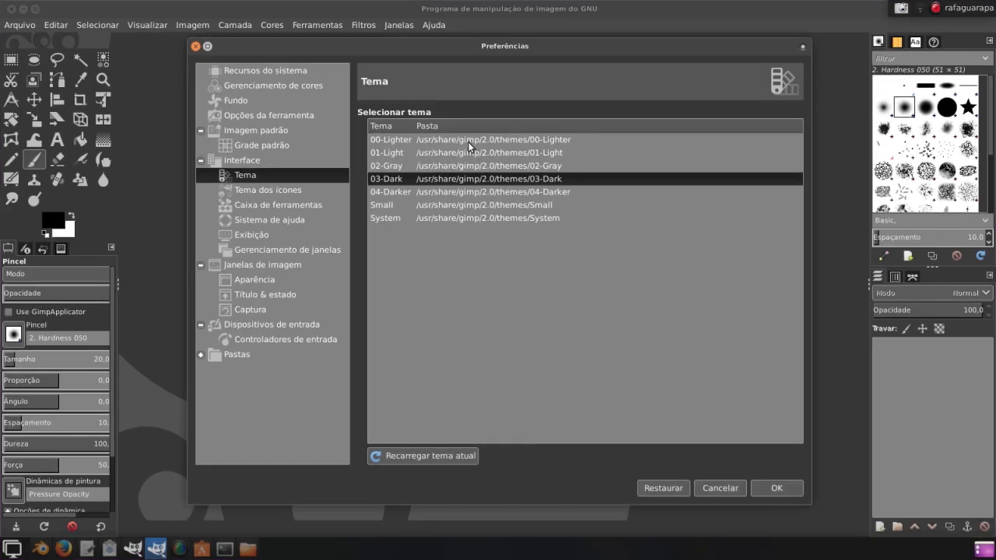
Step: Try the 00-Lighter, 01-Light, 02-Gray and Small themes, settling on 03-Dark
{"action": "left_click", "coordinate": [469, 142]}
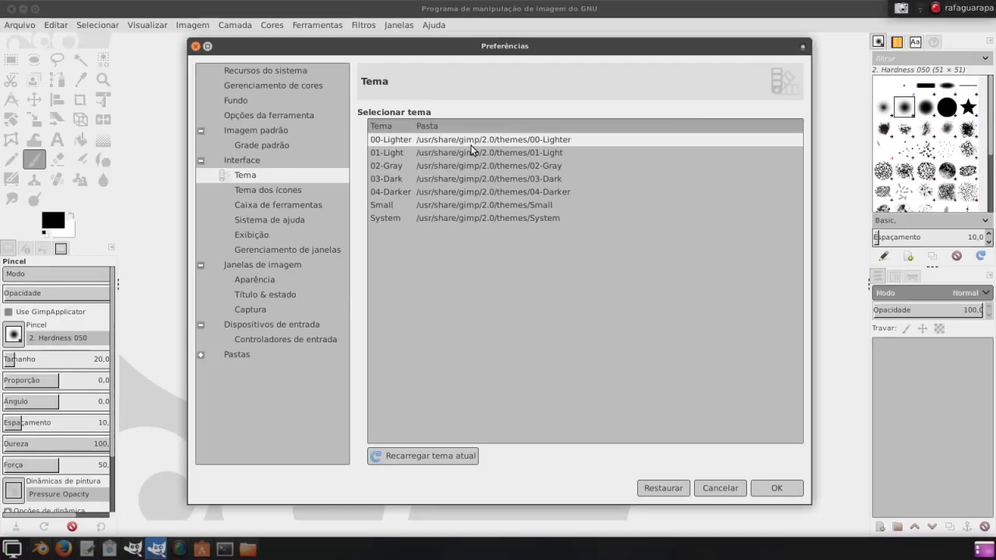
{"action": "left_click", "coordinate": [471, 154]}
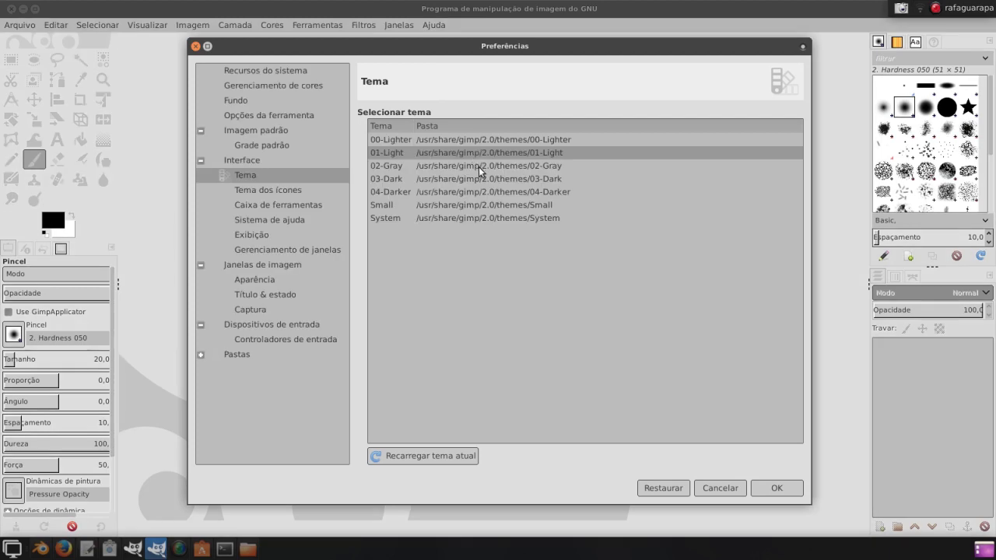
{"action": "left_click", "coordinate": [479, 167]}
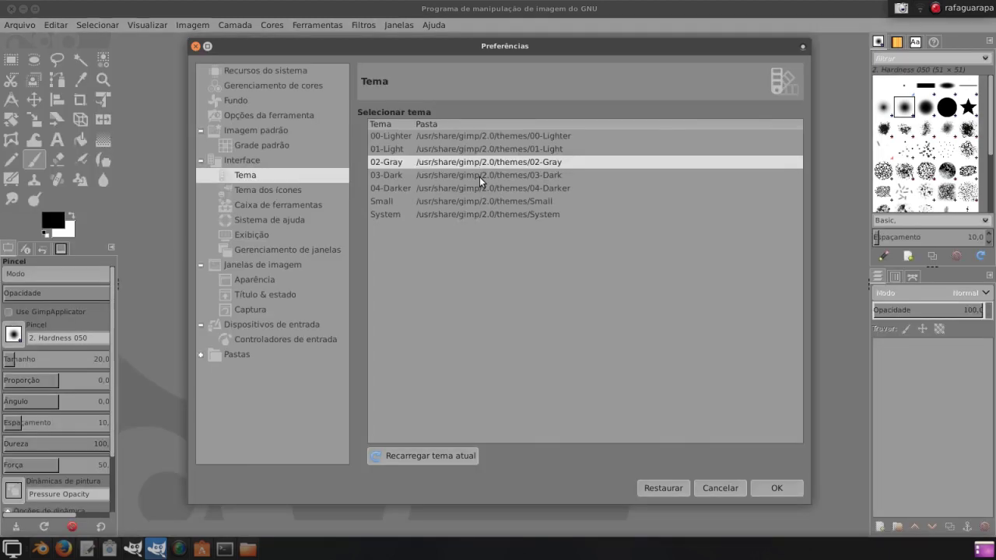
{"action": "left_click", "coordinate": [479, 176]}
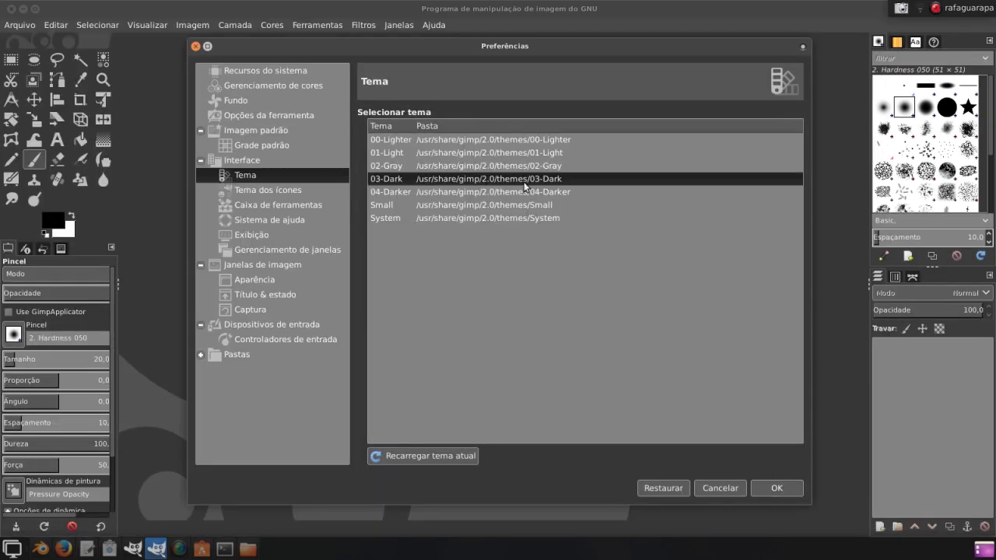
{"action": "key", "text": "Down"}
{"action": "key", "text": "Down"}
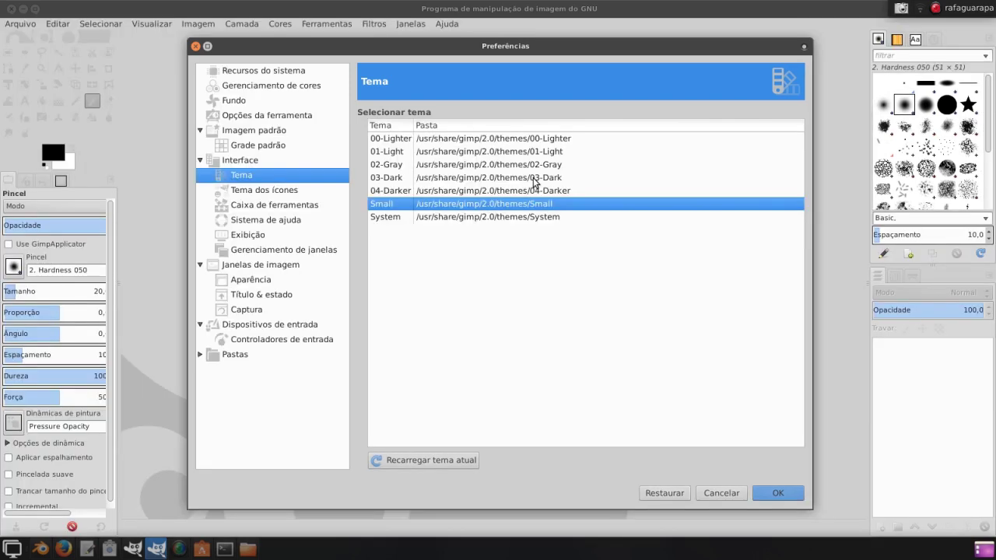
{"action": "left_click", "coordinate": [533, 179]}
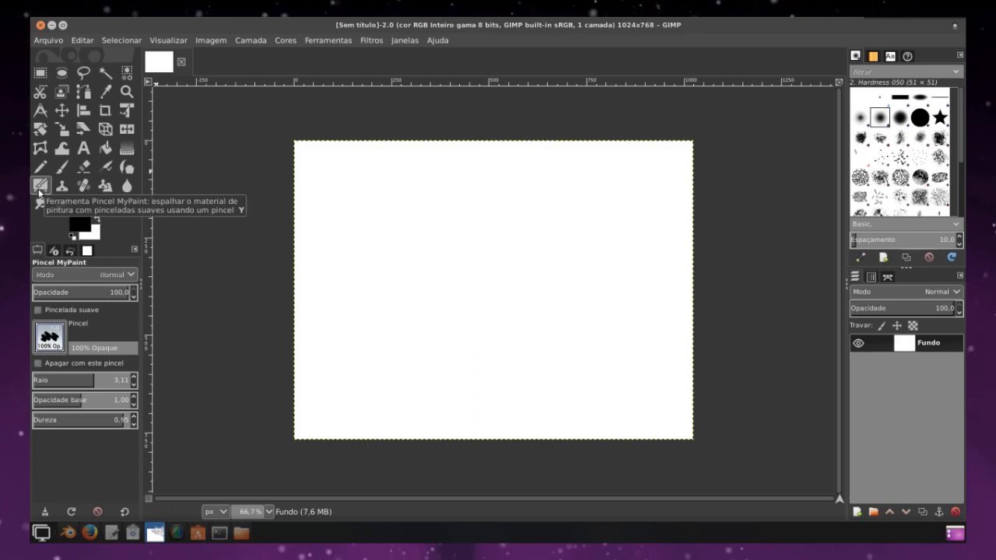
Step: Select the 'basic digital brush' MyPaint brush, paint a test zigzag, and undo it
{"action": "left_click", "coordinate": [58, 337]}
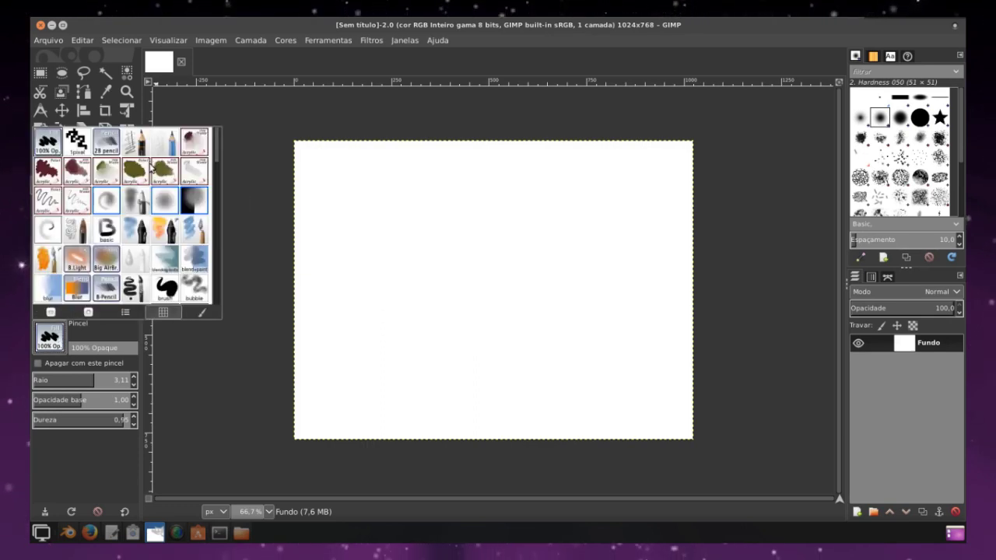
{"action": "left_click", "coordinate": [163, 231]}
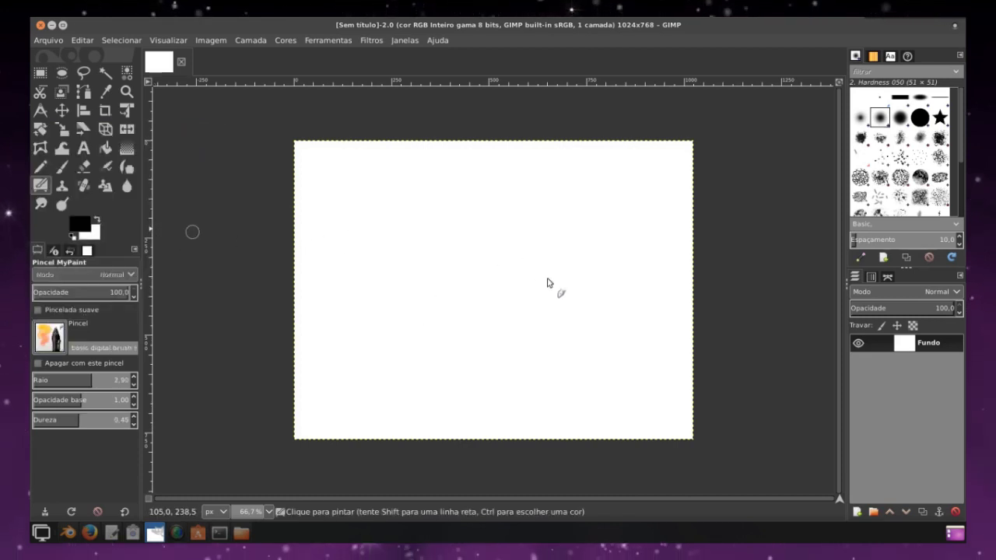
{"action": "left_click_drag", "start_coordinate": [347, 294], "coordinate": [569, 370]}
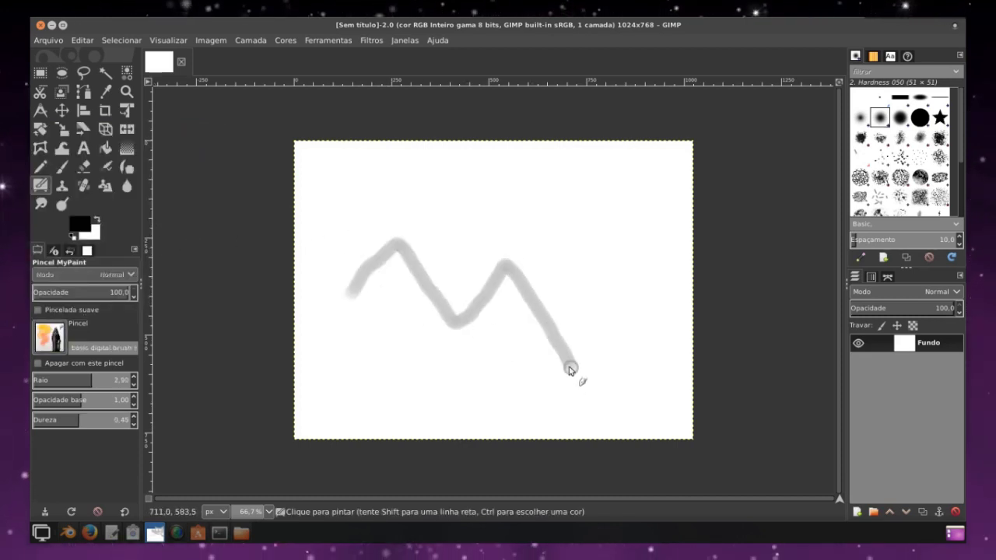
{"action": "key", "text": "ctrl+z"}
Step: Browse further down the MyPaint brush list
{"action": "left_click", "coordinate": [51, 337]}
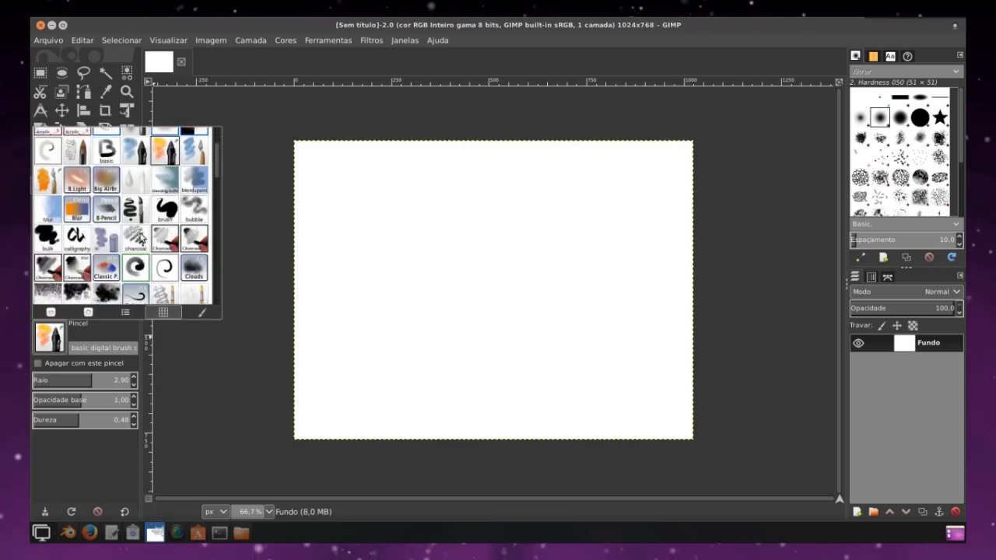
{"action": "scroll", "coordinate": [141, 238], "scroll_direction": "down", "scroll_amount": 1}
{"action": "scroll", "coordinate": [141, 237], "scroll_direction": "down", "scroll_amount": 1}
{"action": "scroll", "coordinate": [141, 237], "scroll_direction": "down", "scroll_amount": 1}
{"action": "scroll", "coordinate": [141, 237], "scroll_direction": "down", "scroll_amount": 1}
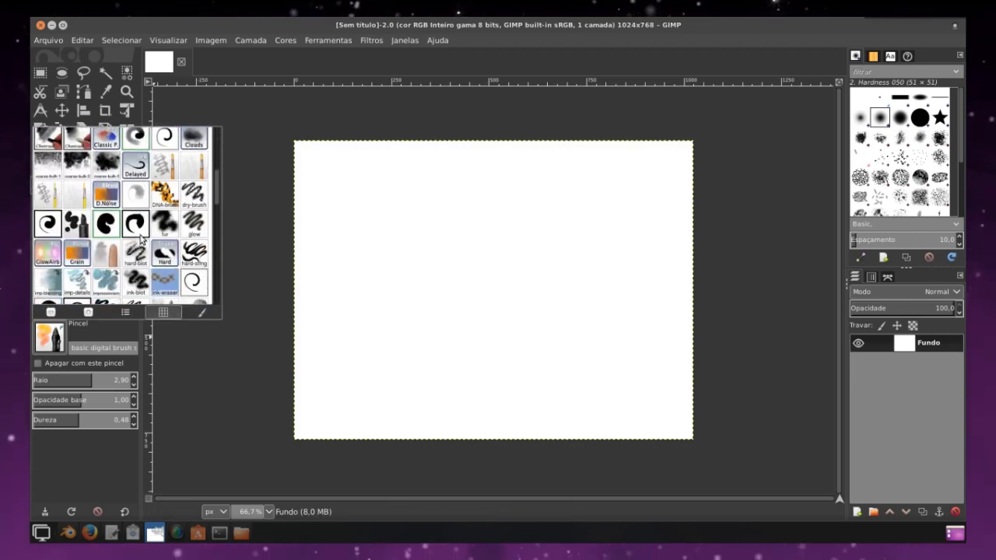
{"action": "scroll", "coordinate": [140, 238], "scroll_direction": "down", "scroll_amount": 3}
{"action": "scroll", "coordinate": [141, 237], "scroll_direction": "down", "scroll_amount": 1}
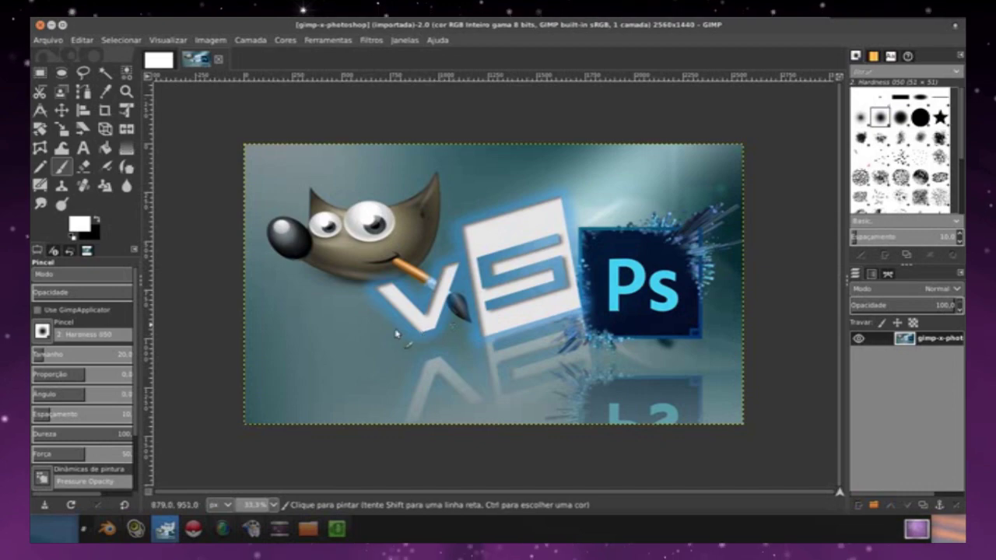